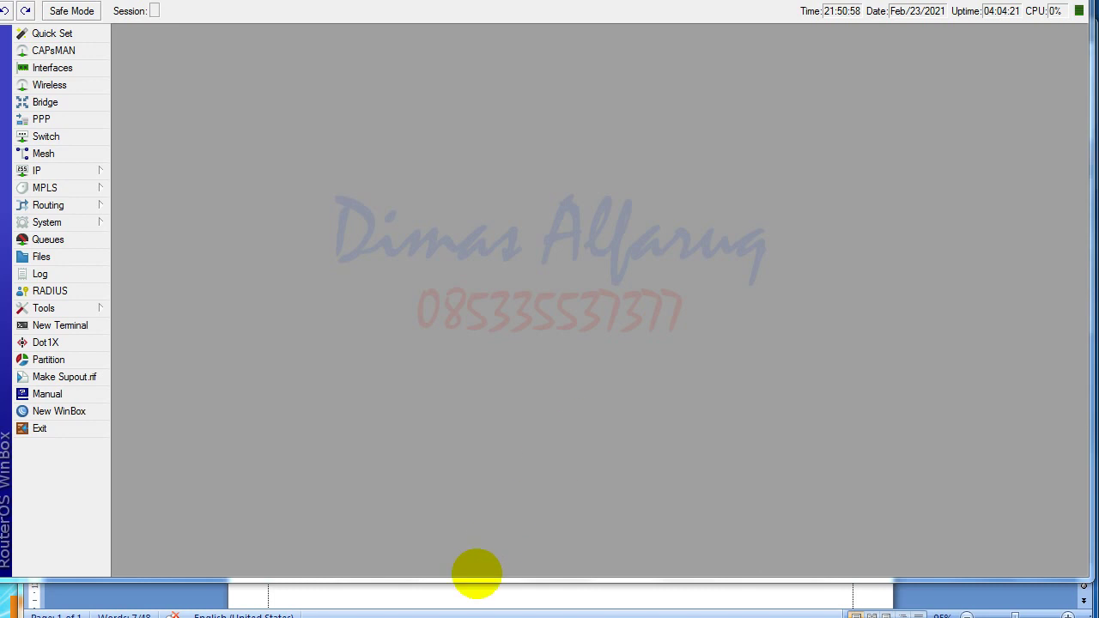
- Switch to the Word document and review the listed causes of lost vouchers and the RouterOS clock, cloud and NTP commands below them
key(alt+Tab)
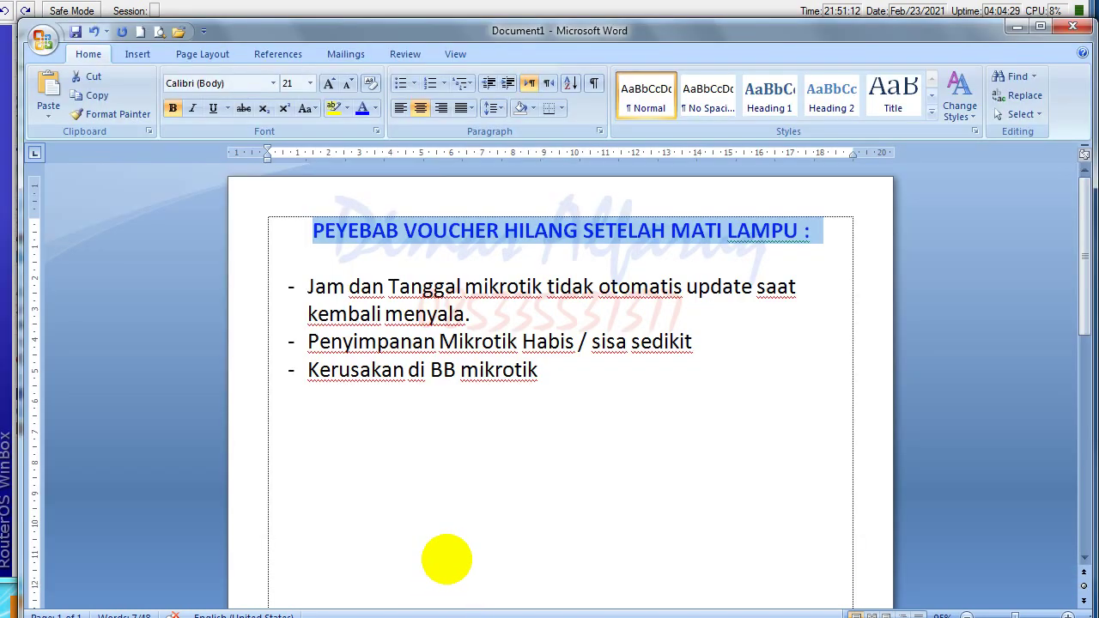
click(449, 559)
click(472, 508)
click(500, 429)
click(540, 399)
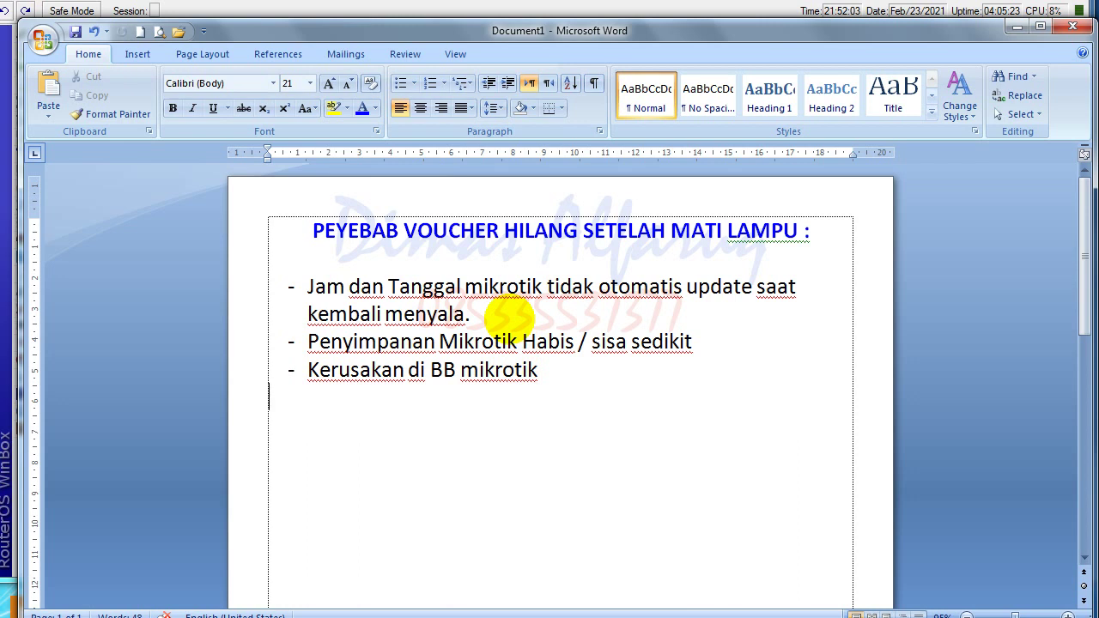
scroll(499, 429, down, 3)
scroll(499, 430, down, 3)
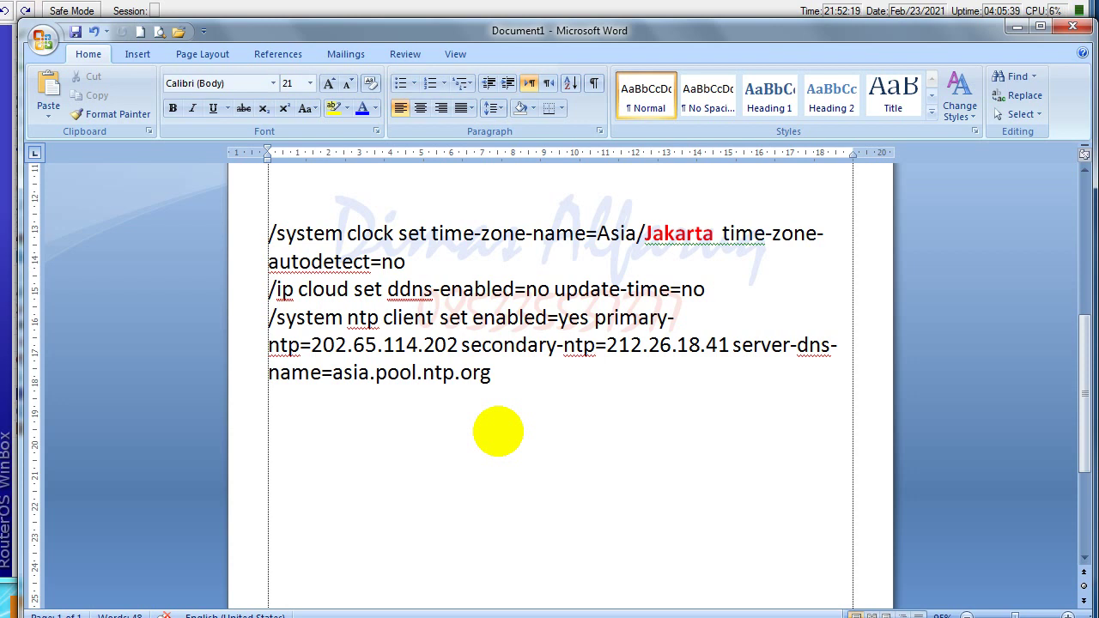
scroll(498, 430, up, 1)
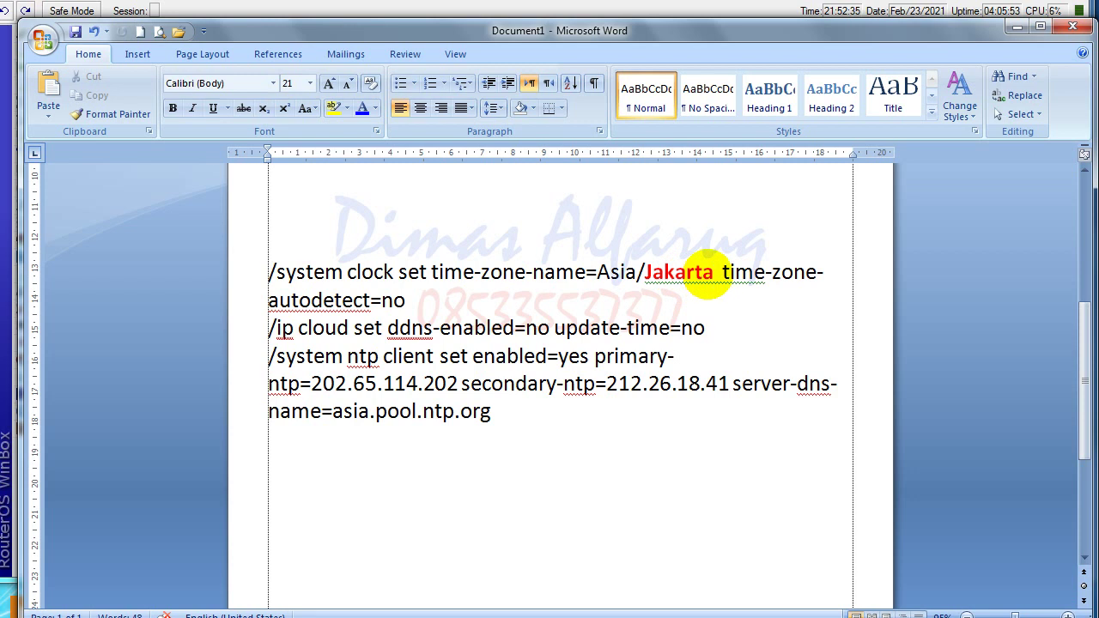
- Replace the red city name in the time-zone-name value of the system clock command with Makassar
click(711, 273)
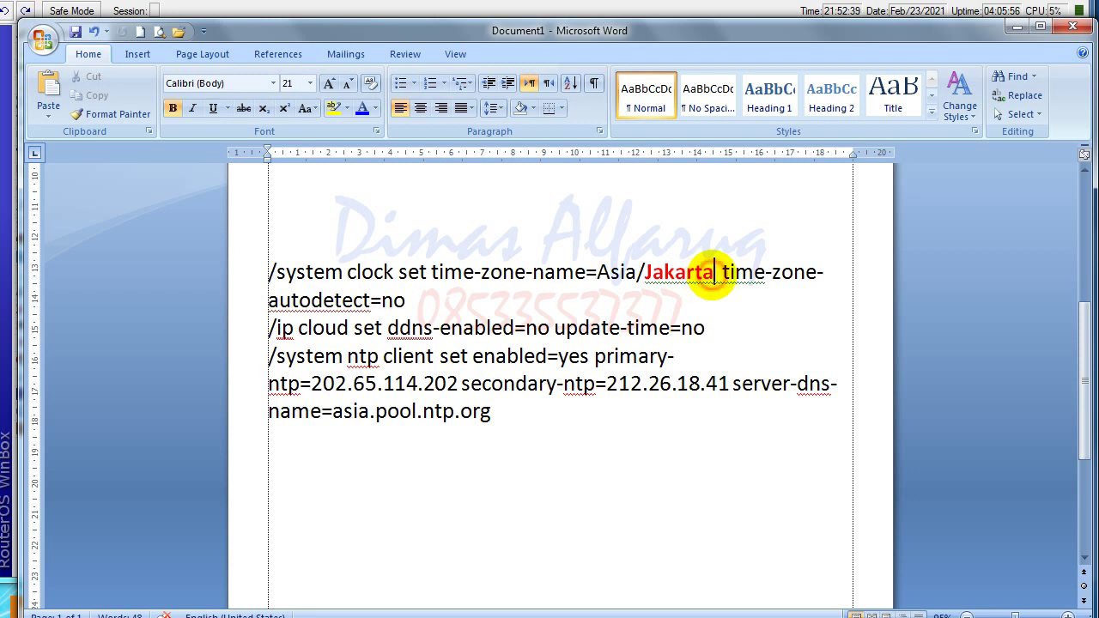
key(BackSpace)
key(BackSpace)
key(BackSpace)
key(BackSpace)
key(BackSpace)
key(BackSpace)
key(BackSpace)
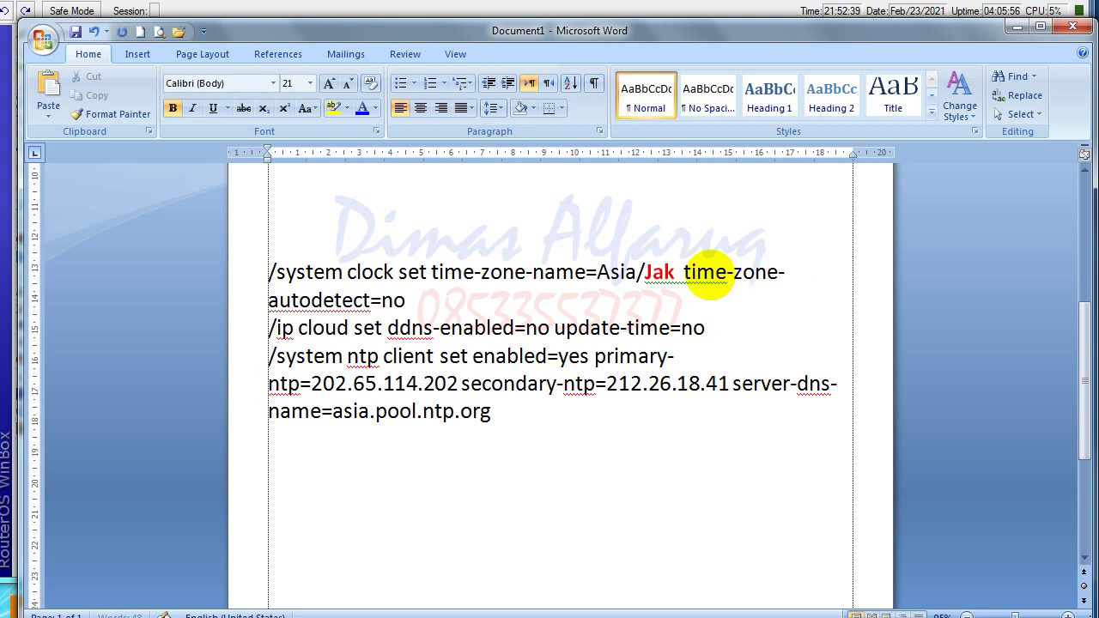
text(Makassar)
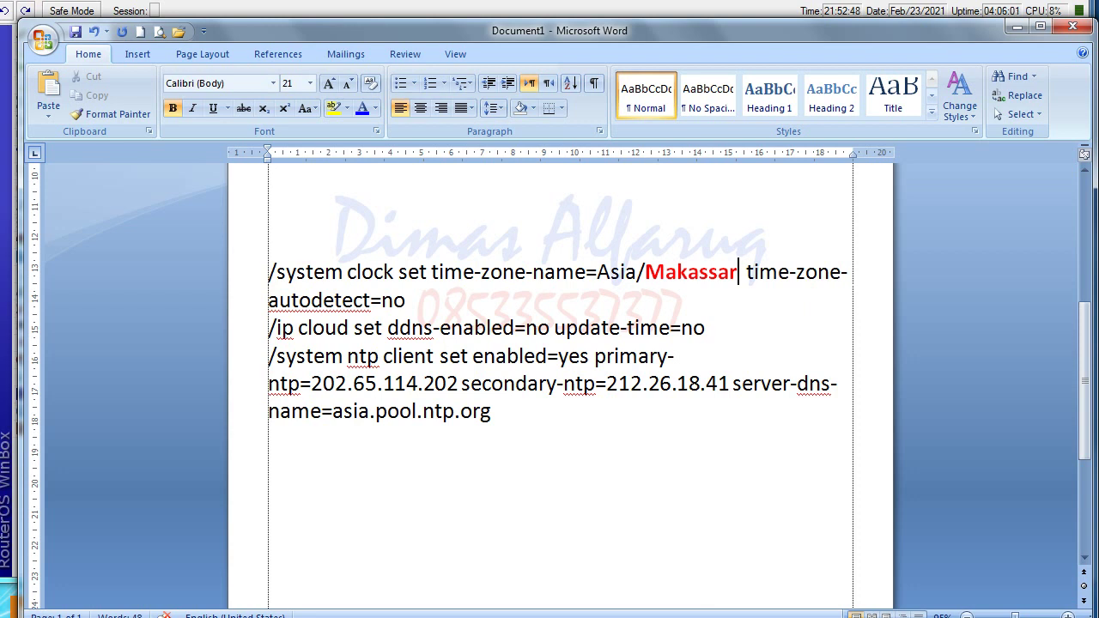
- Replace the city in the clock command's time-zone-name value with jayapura
key(BackSpace)
key(BackSpace)
key(BackSpace)
key(BackSpace)
key(BackSpace)
key(BackSpace)
key(BackSpace)
key(BackSpace)
text(K)
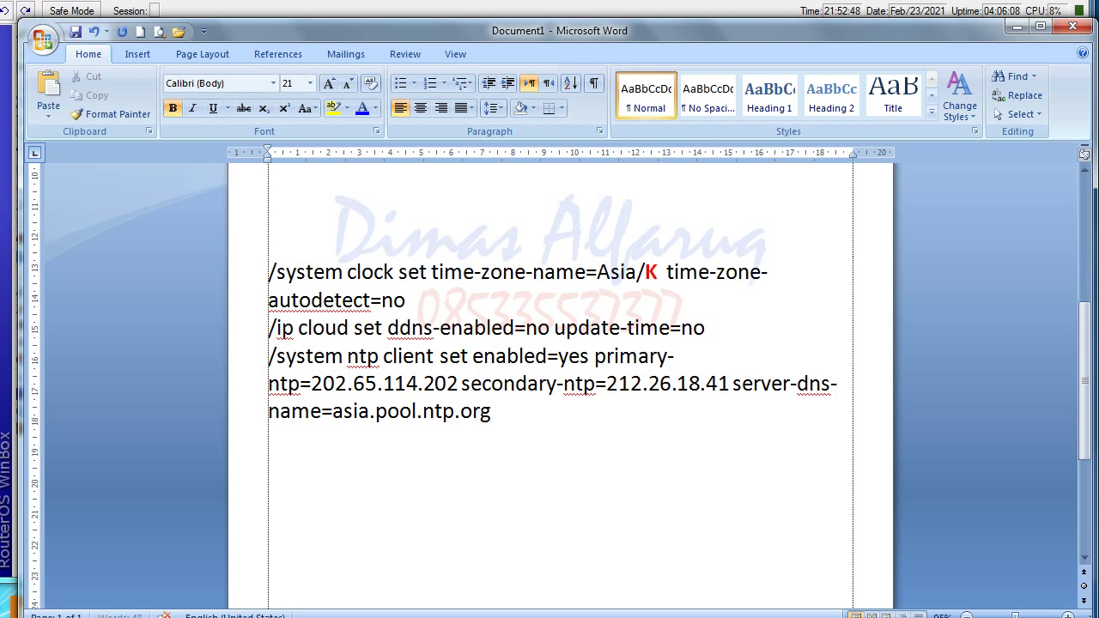
key(BackSpace)
text(jayapura)
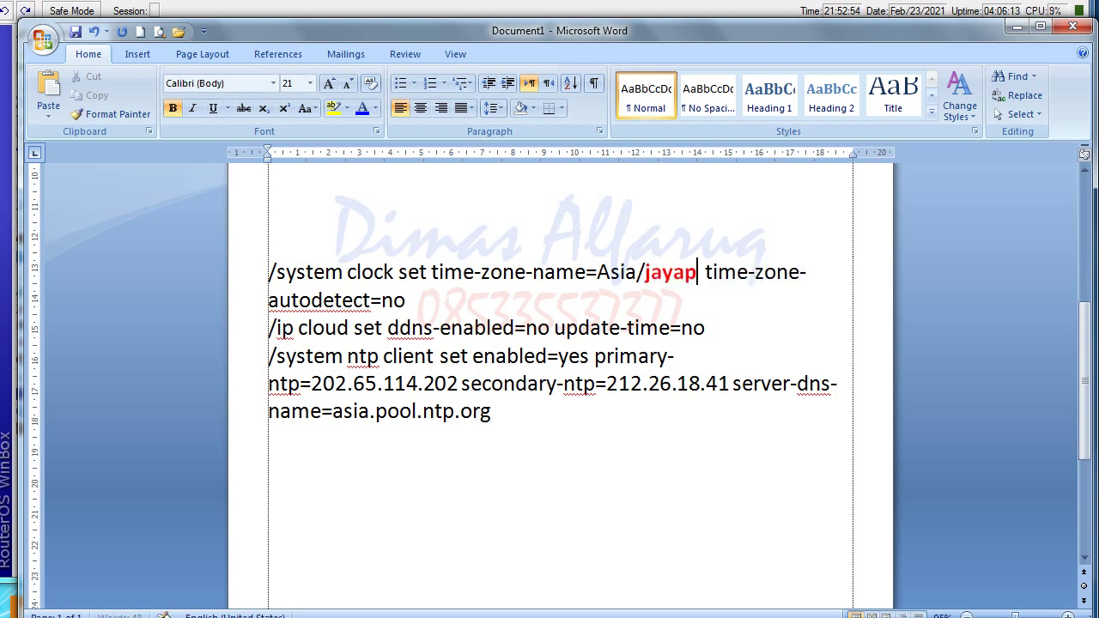
- Capitalize the city's first letter so it reads Jayapura, with the whole word in red bold
key(Left)
key(Left)
key(Left)
key(Left)
key(Left)
key(Left)
key(Left)
key(Left)
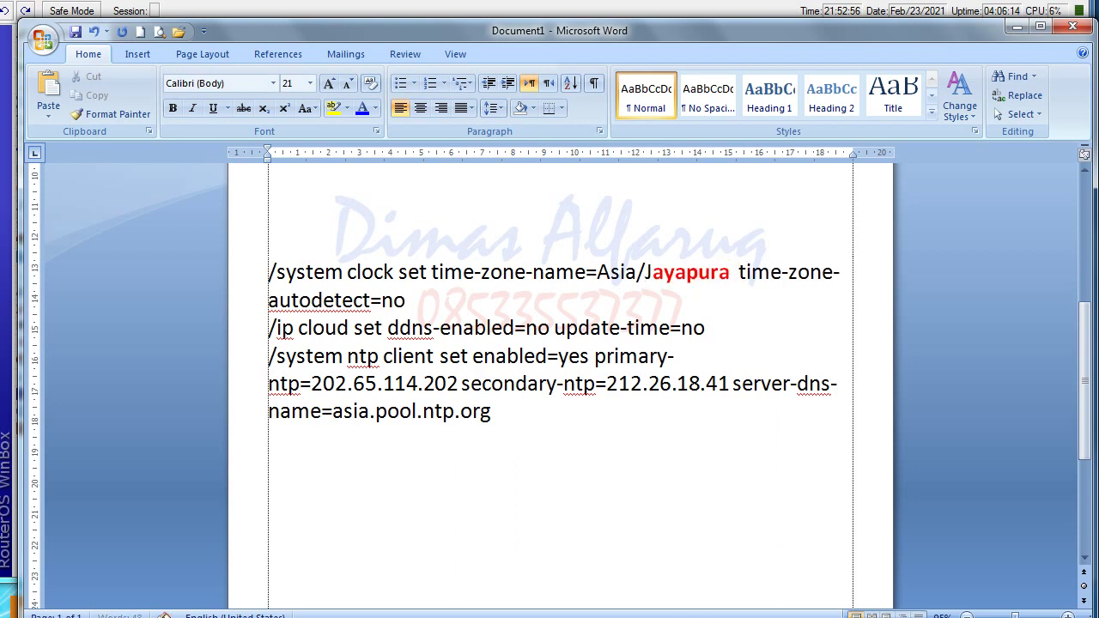
key(Delete)
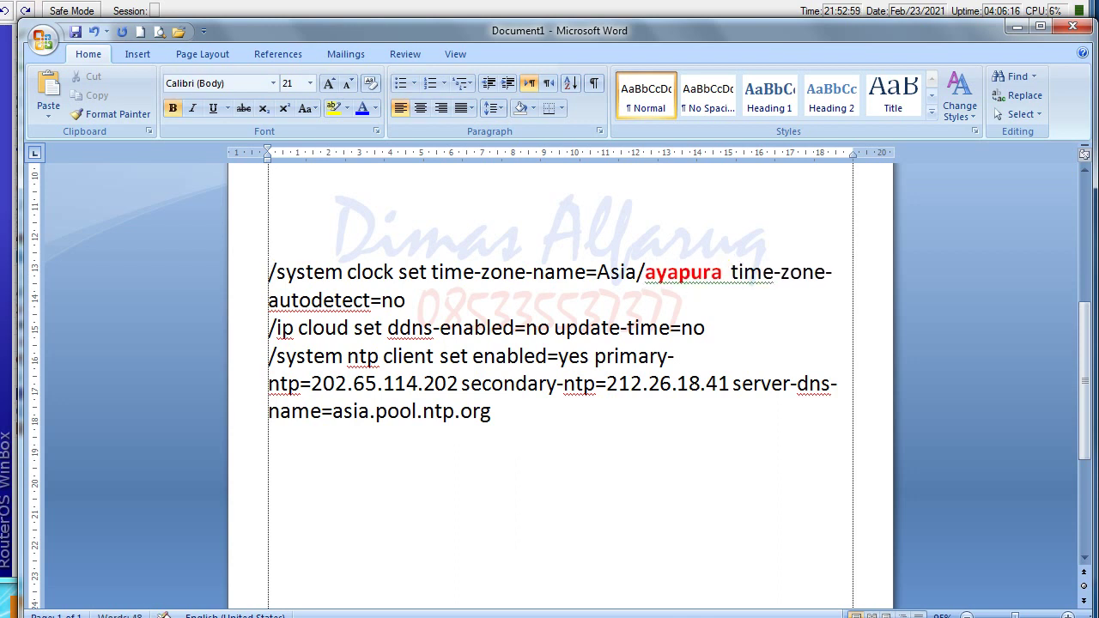
key(Right)
key(BackSpace)
text(Ja)
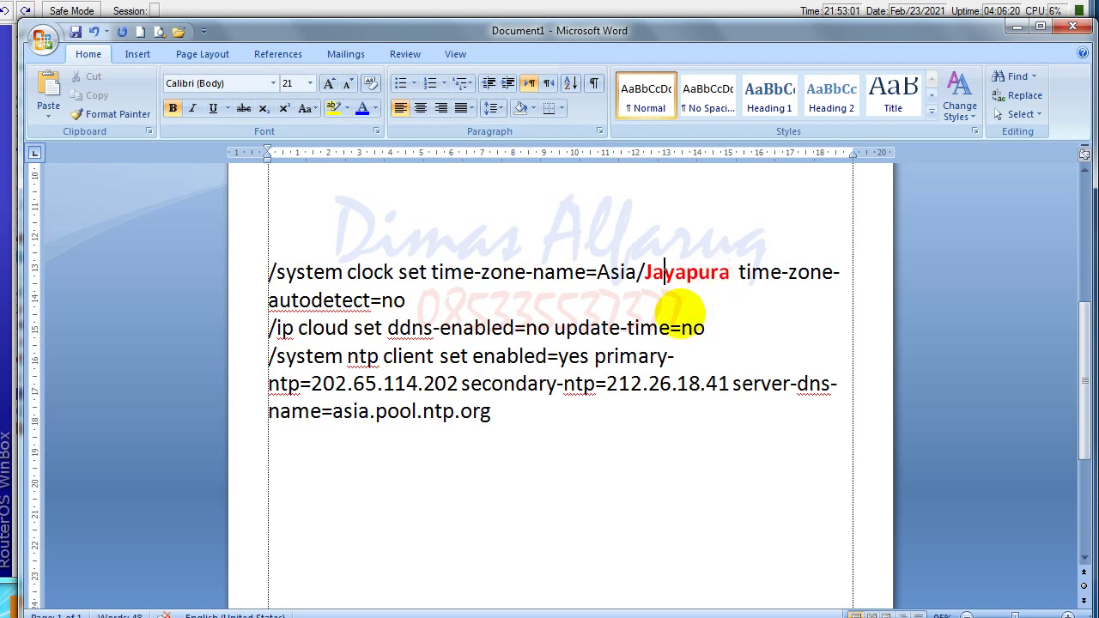
click(628, 303)
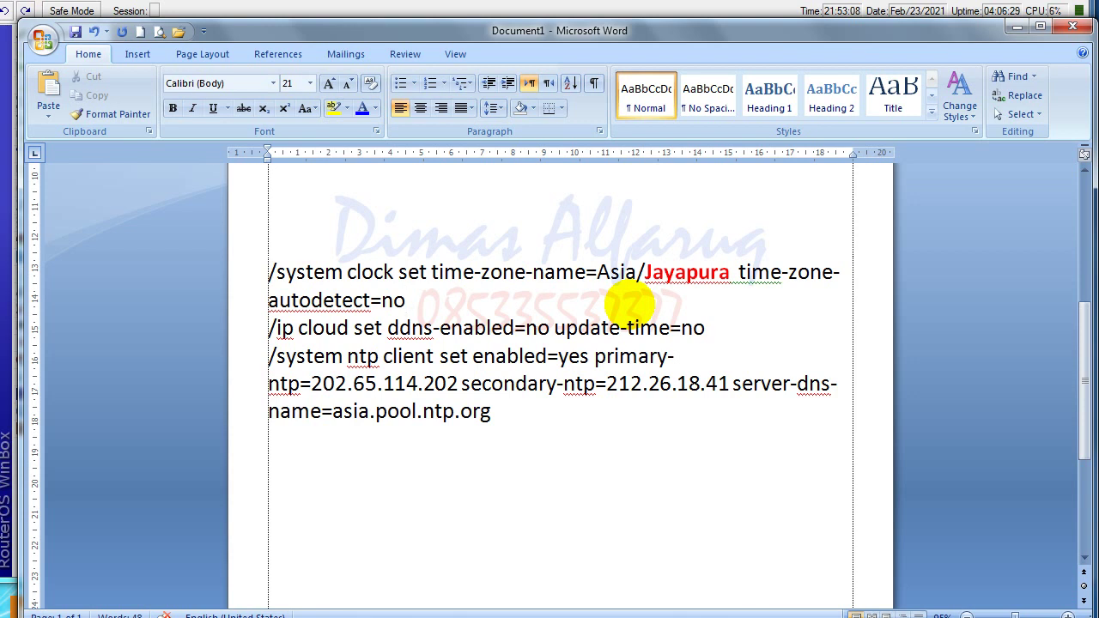
- Switch to WinBox and set the system clock's time zone name to Asia/Jakarta, browsing the other Asian zones first
key(alt+Tab)
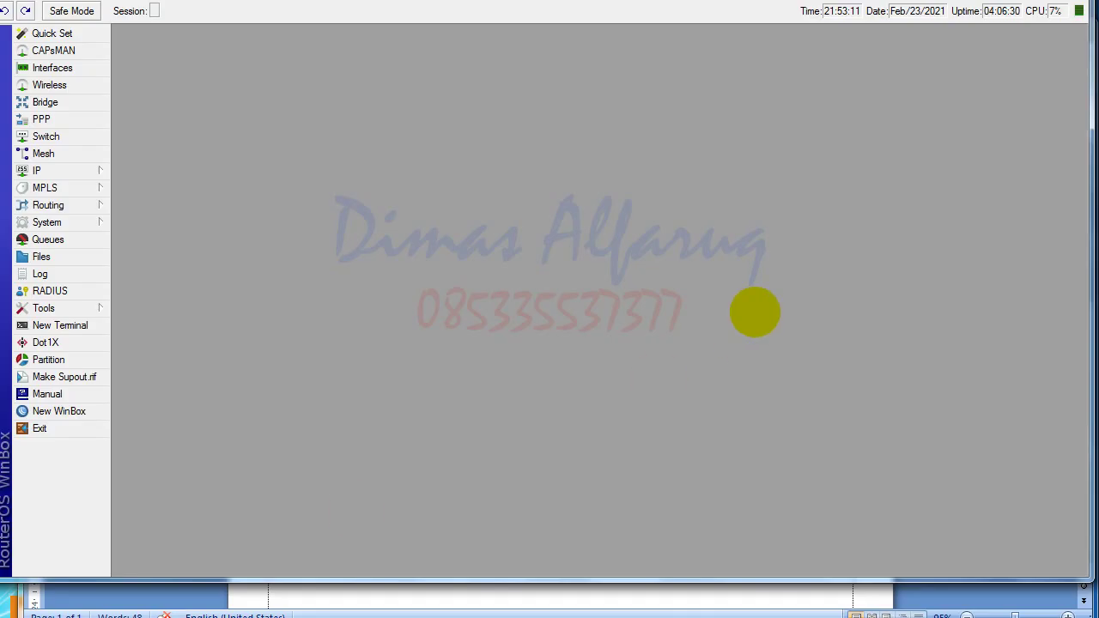
click(87, 226)
click(141, 256)
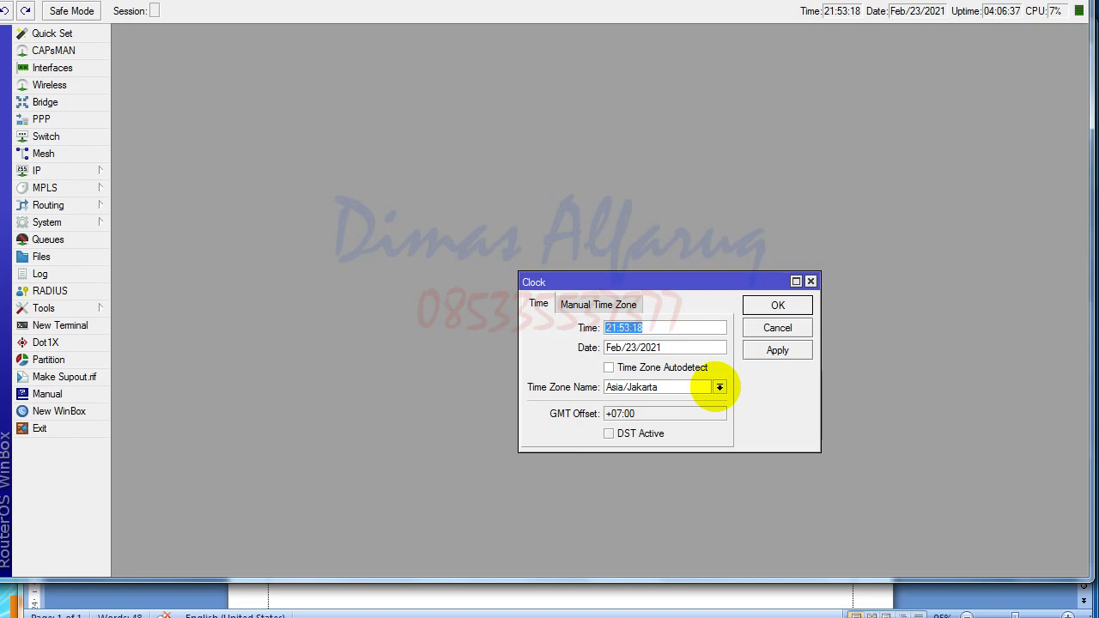
click(720, 387)
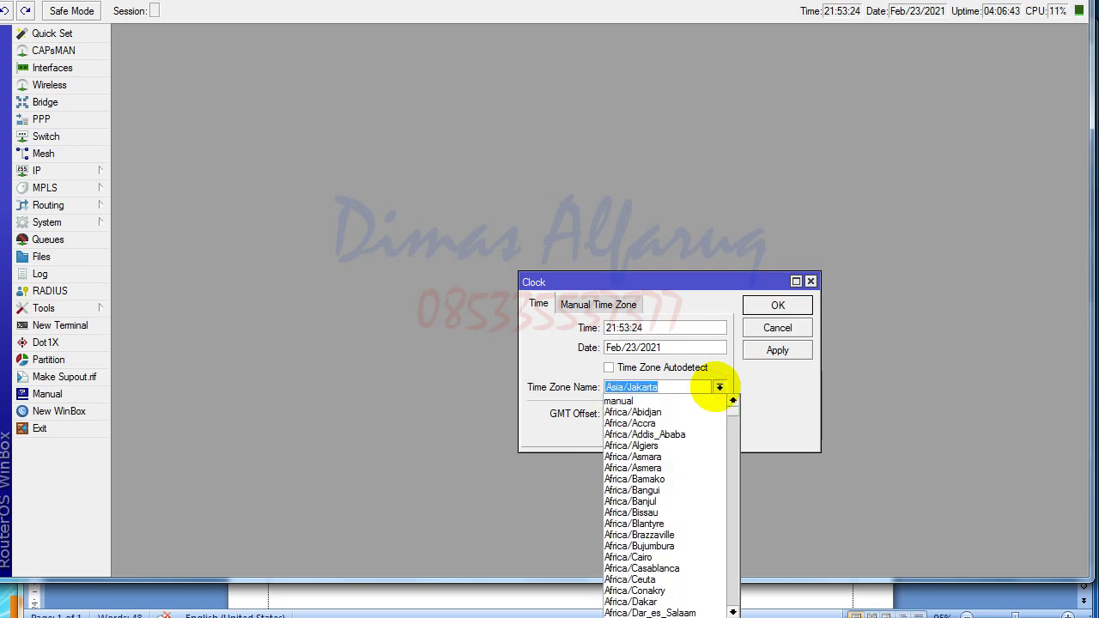
scroll(691, 453, down, 3)
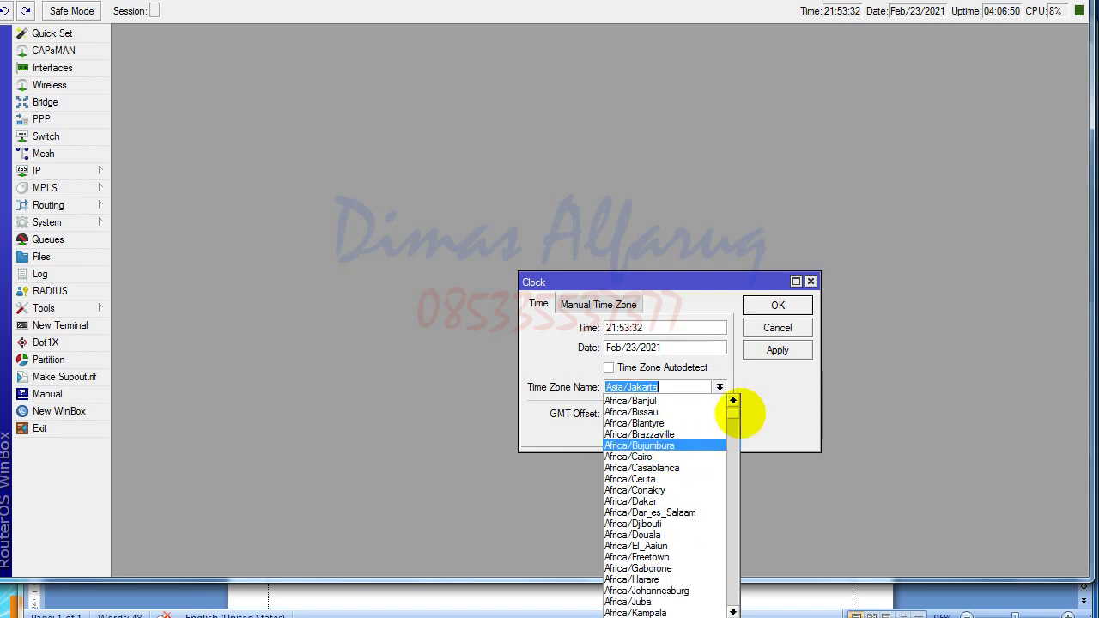
drag(736, 415, 732, 498)
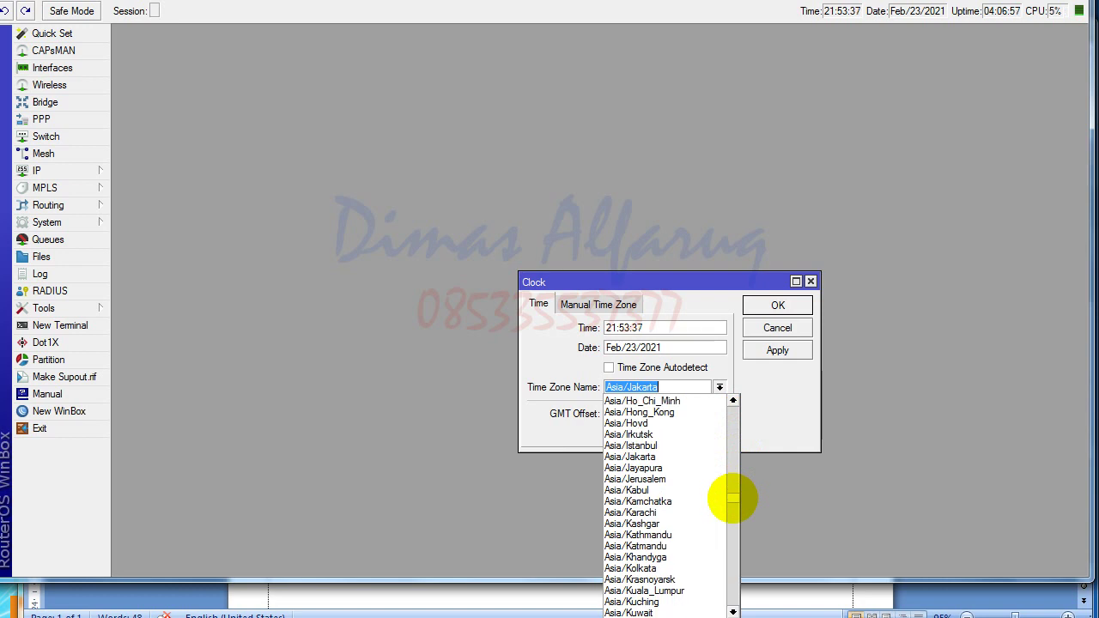
drag(732, 497, 731, 506)
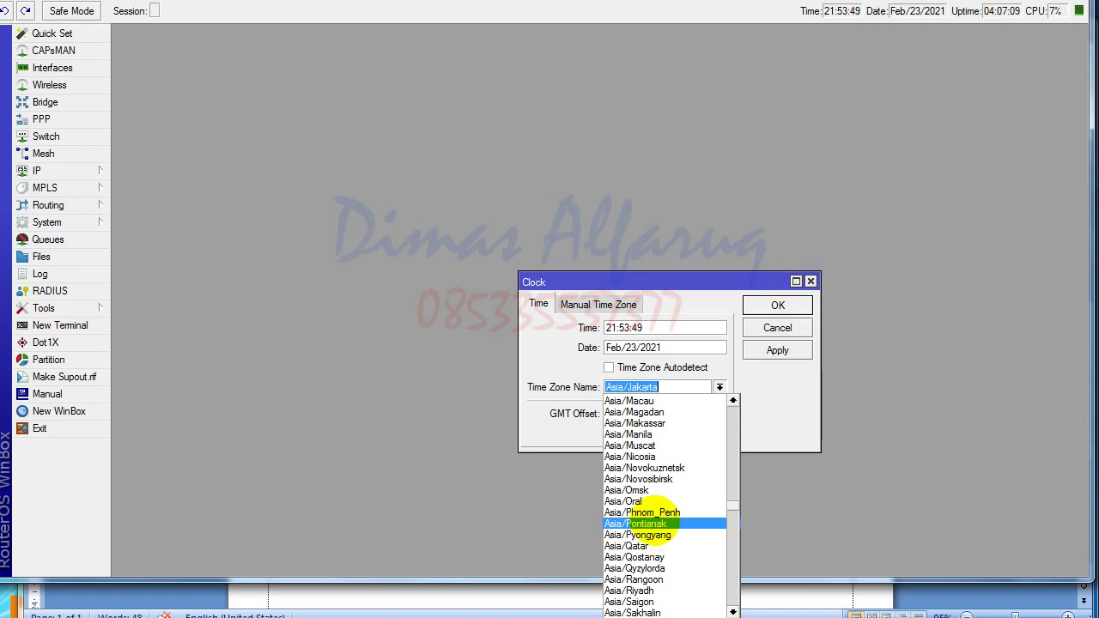
scroll(652, 549, down, 1)
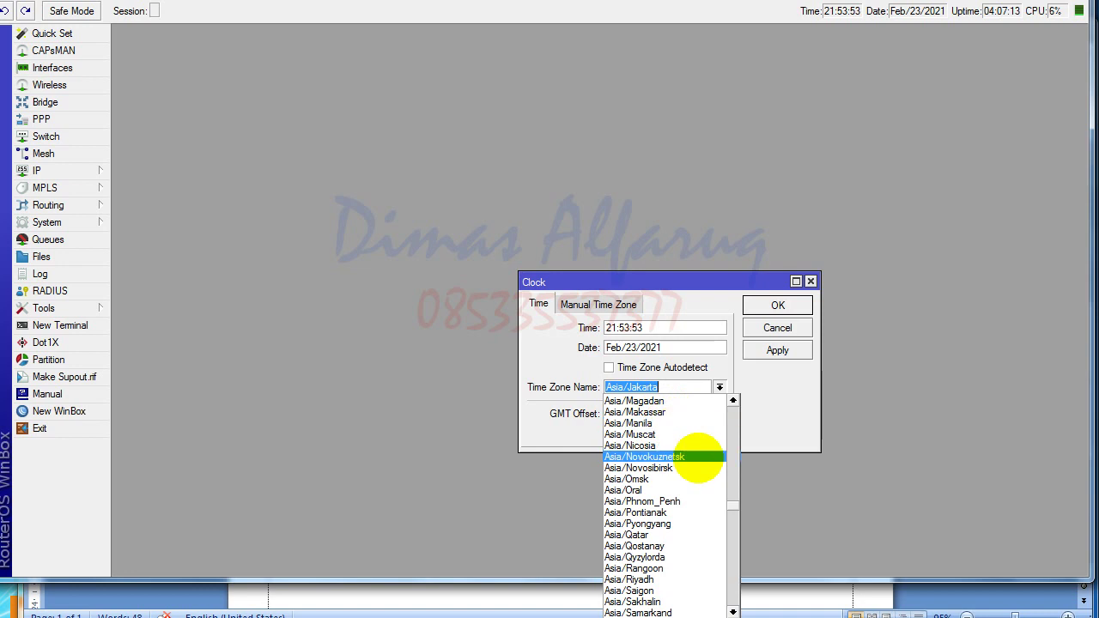
drag(735, 504, 726, 496)
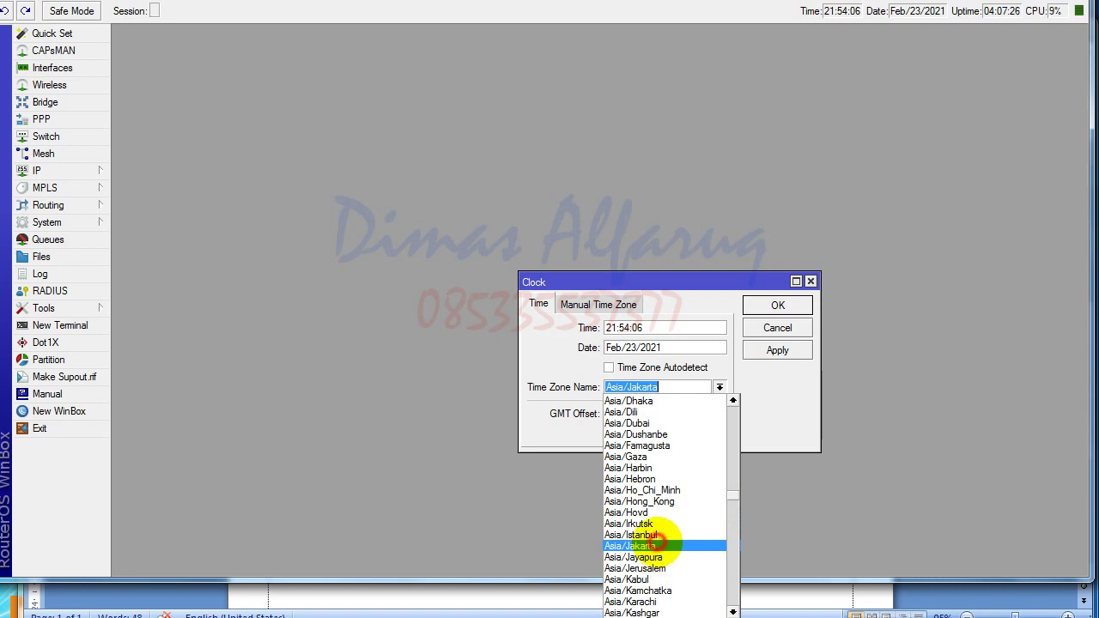
click(650, 546)
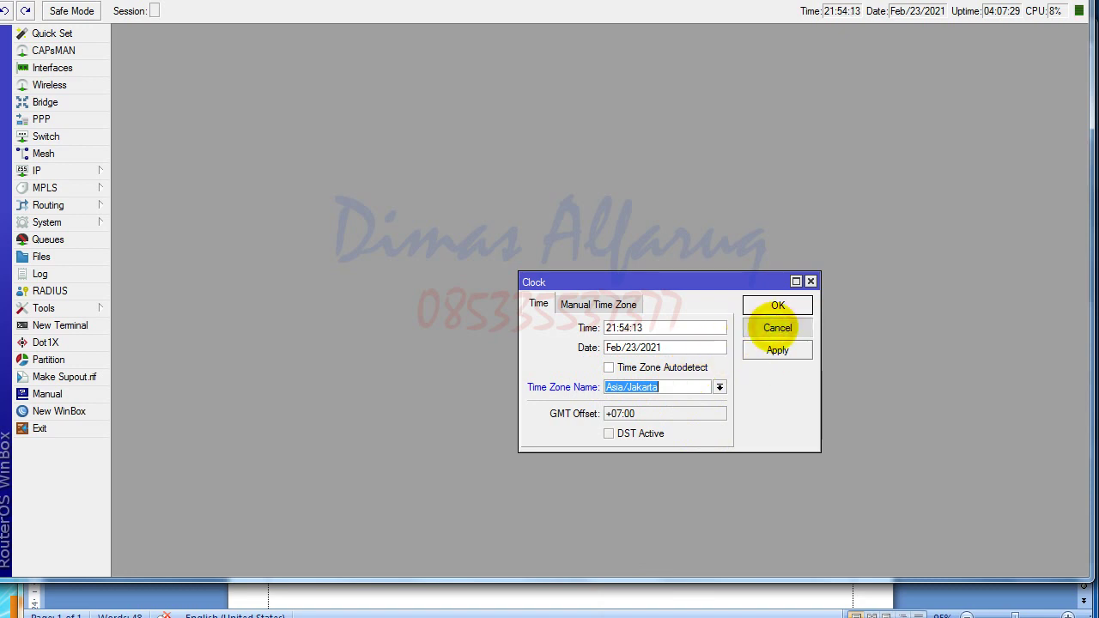
click(777, 306)
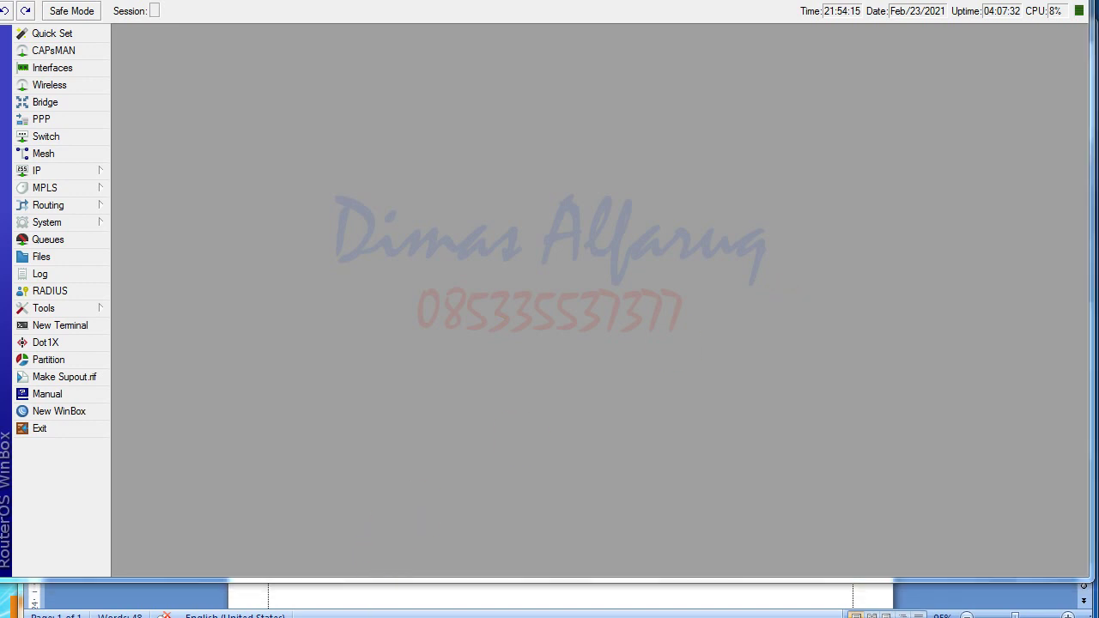
- Consult the IP cloud command in Word, and check the DDNS Enabled and Update Time options in WinBox's Cloud settings
click(407, 588)
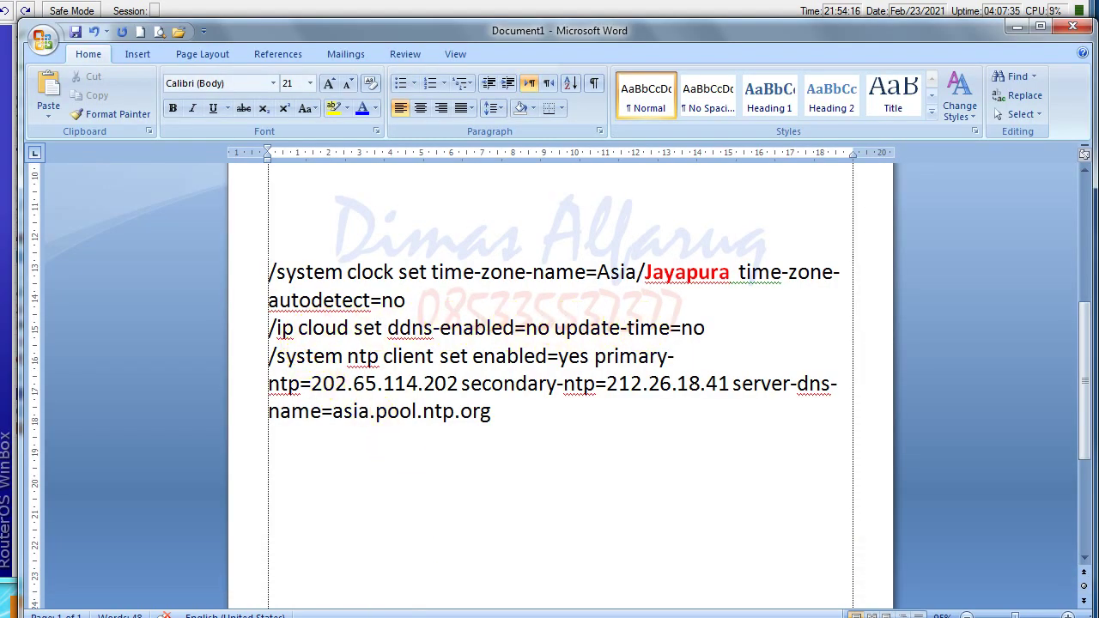
key(alt+Tab)
click(57, 172)
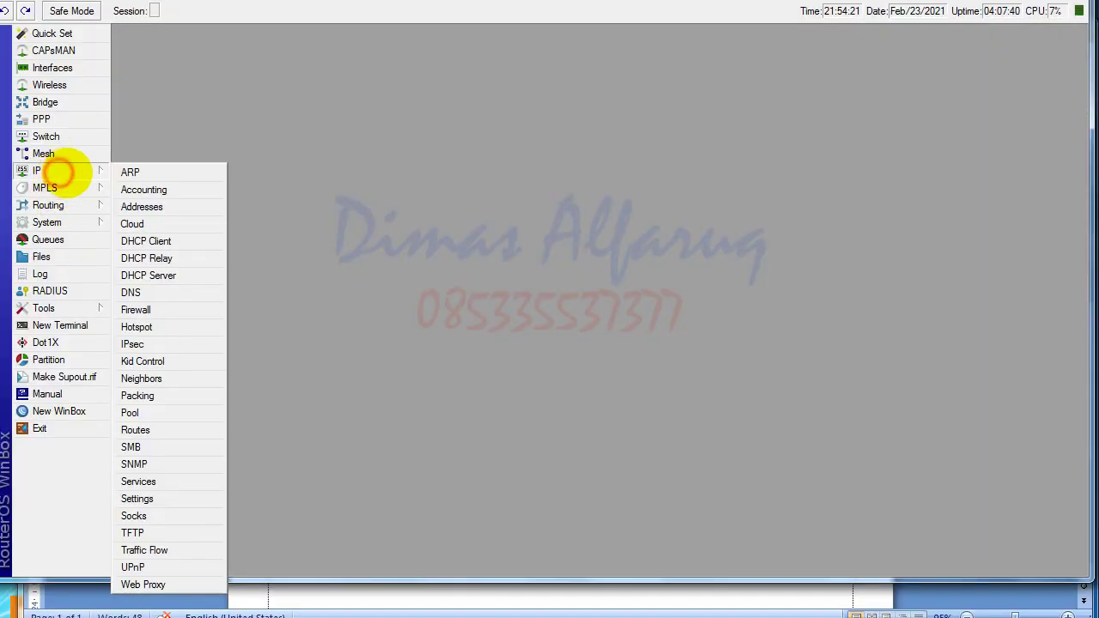
click(142, 223)
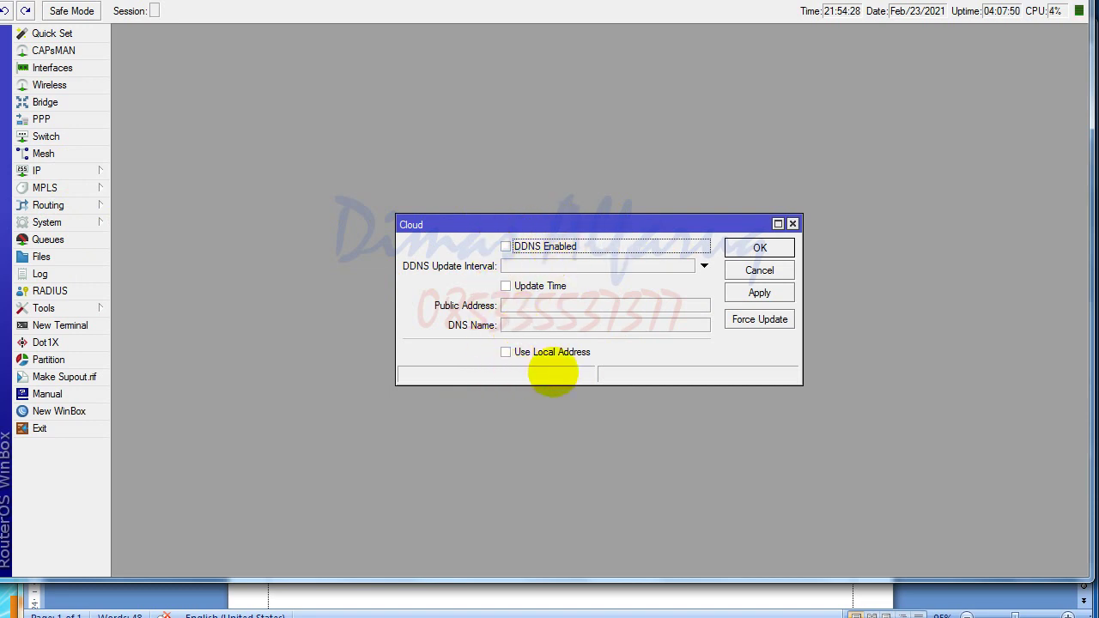
click(754, 247)
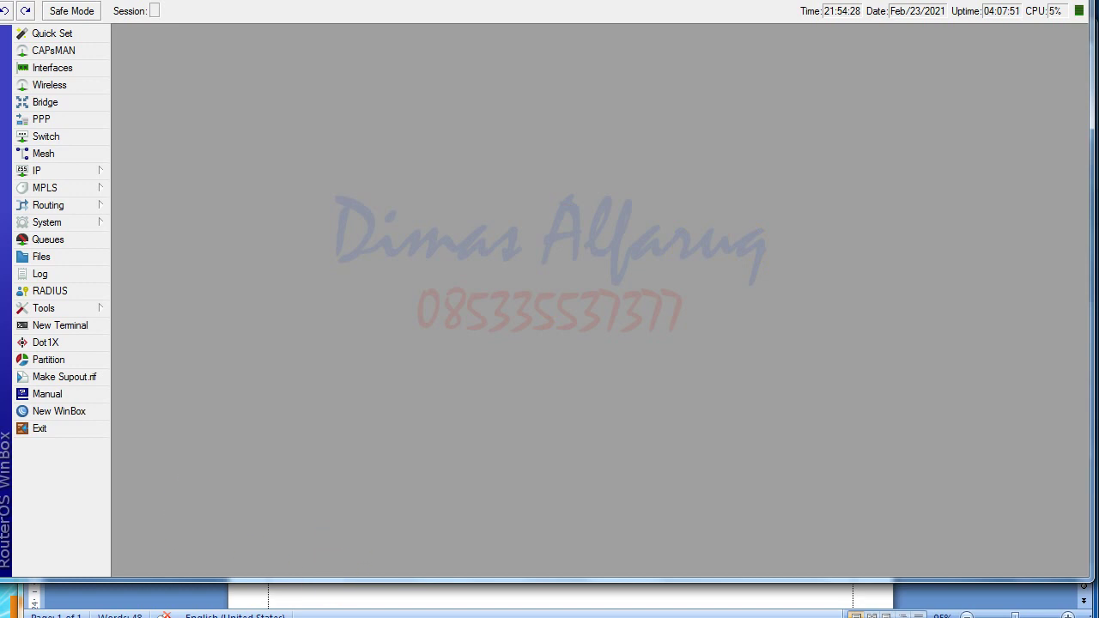
- Consult the NTP command in Word, then check WinBox's SNTP Client servers and DNS name and apply the settings
key(alt+Tab)
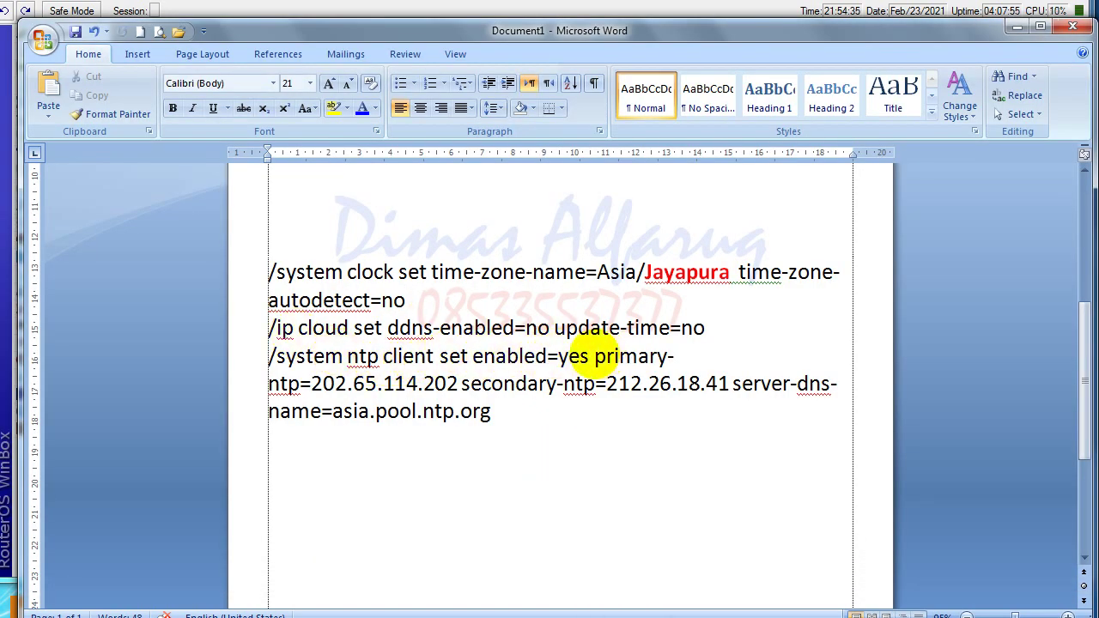
key(alt+Tab)
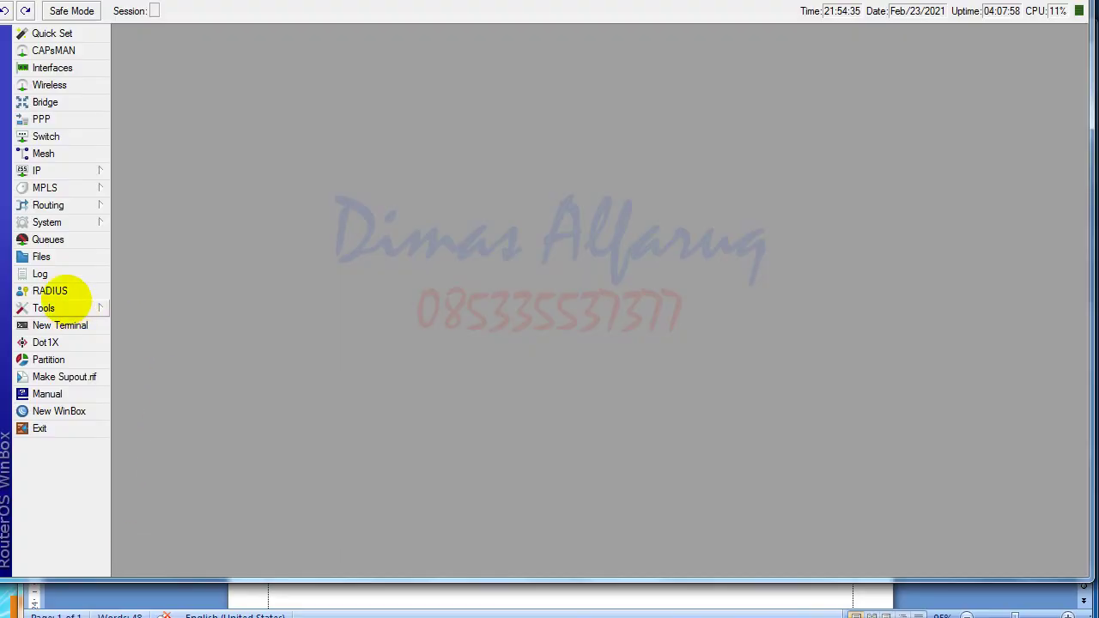
click(53, 222)
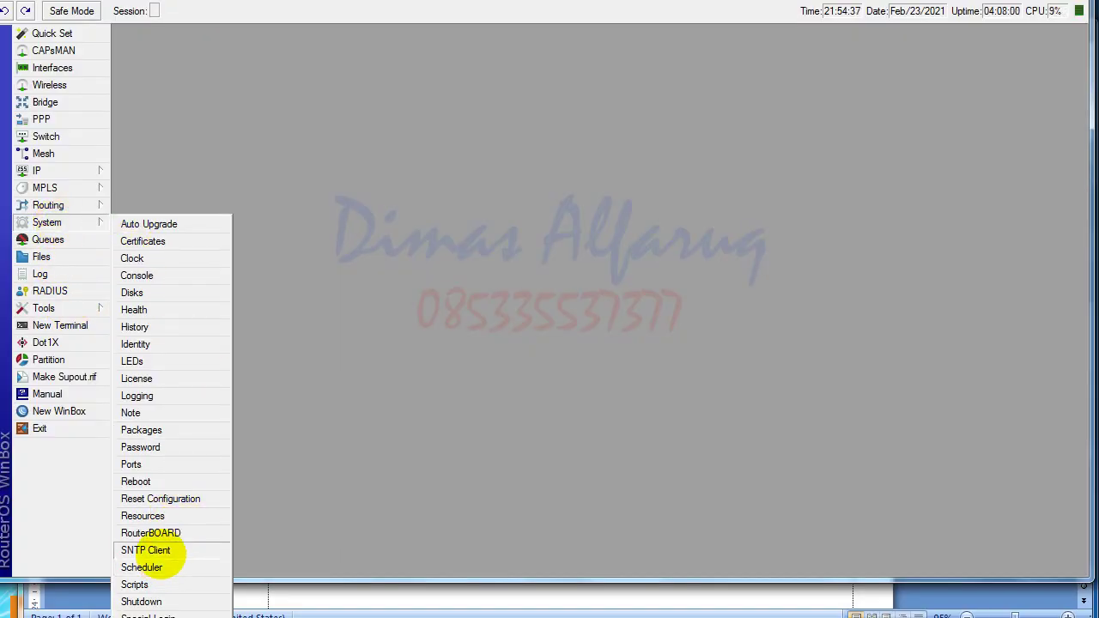
click(160, 550)
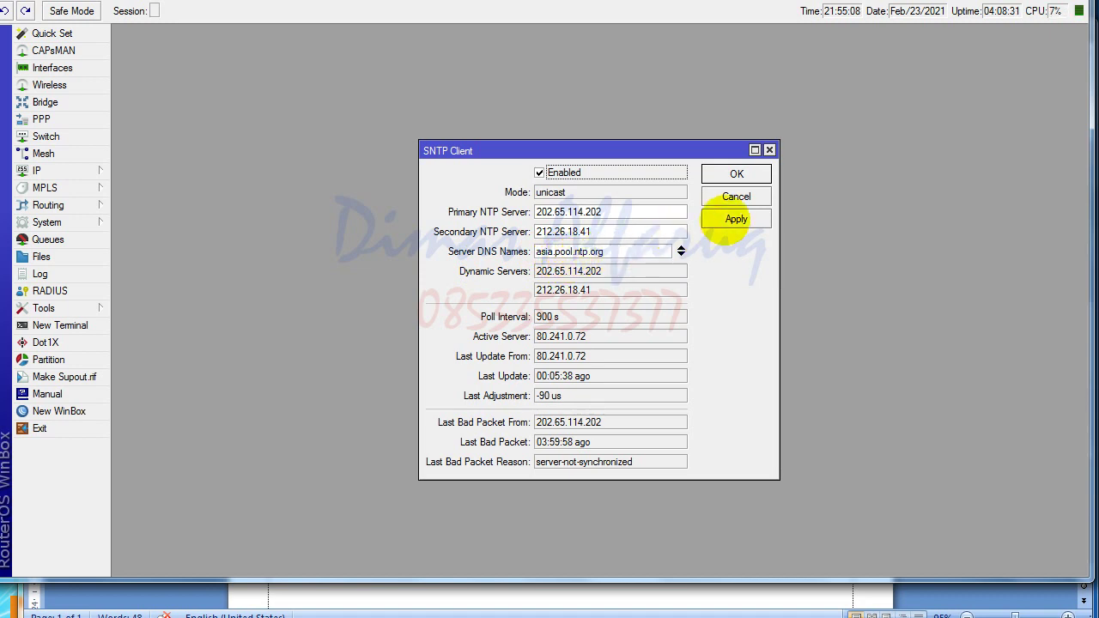
click(735, 218)
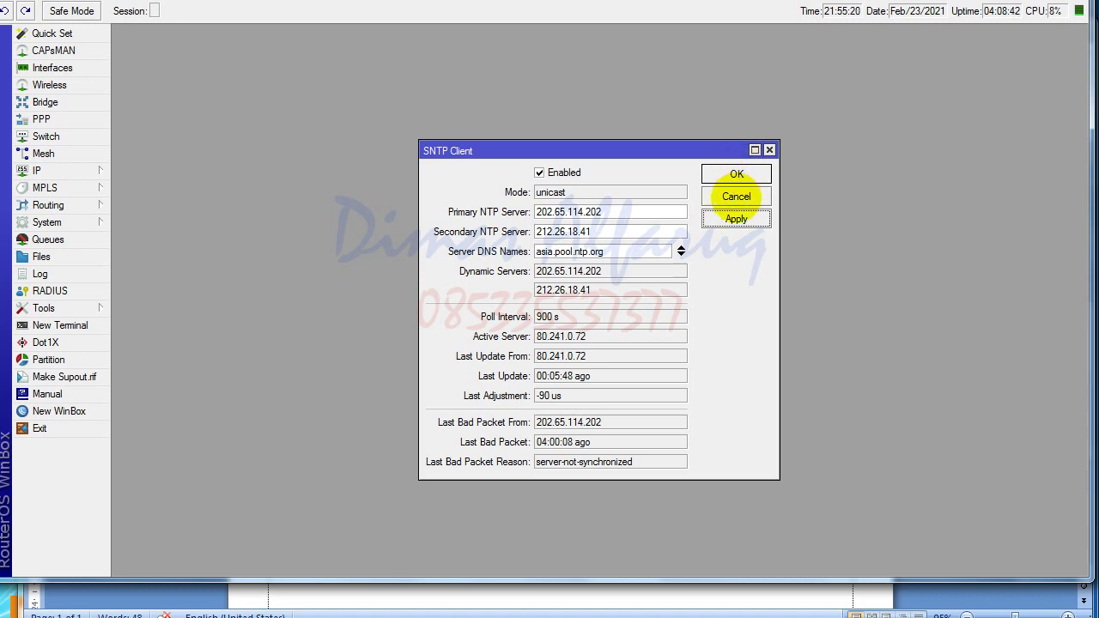
click(736, 174)
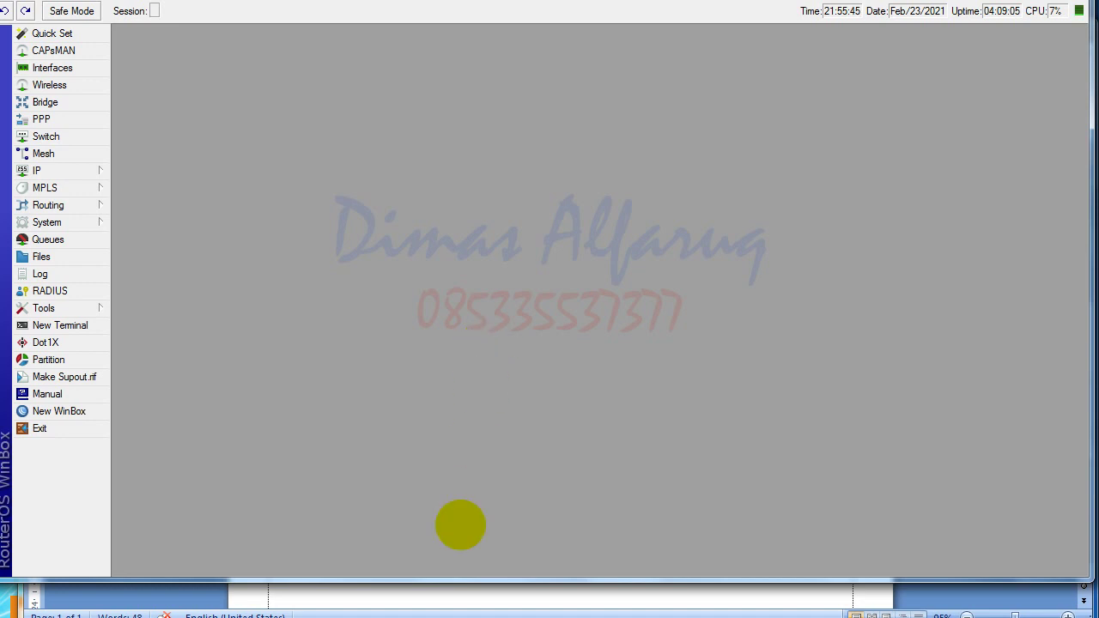
- Switch back to the Word document and review the list of causes of lost vouchers after a power outage
click(377, 617)
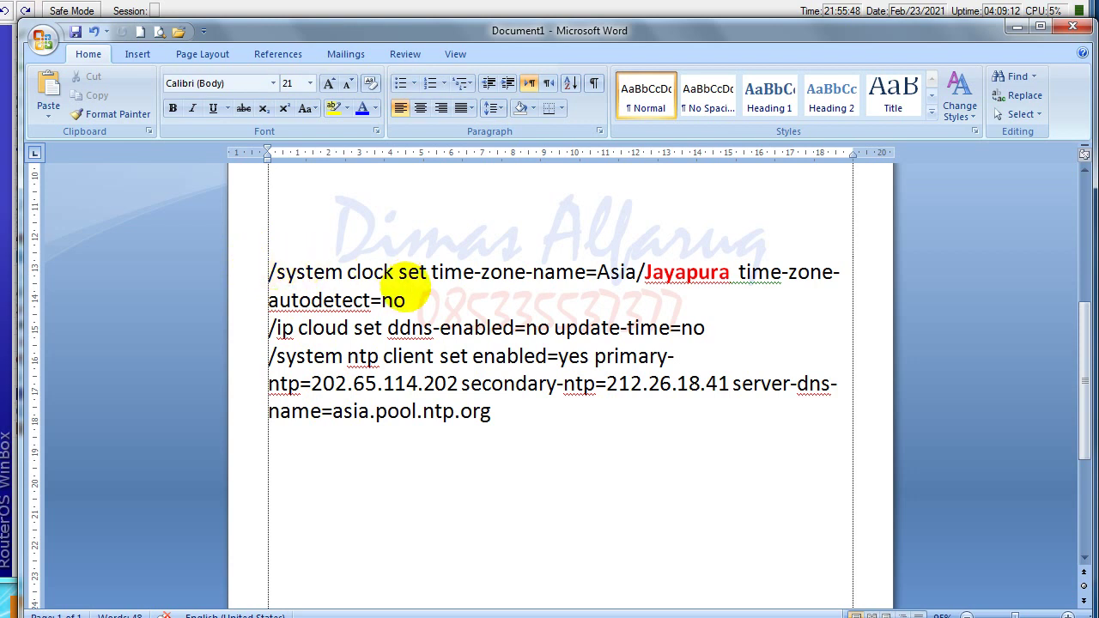
scroll(339, 386, up, 4)
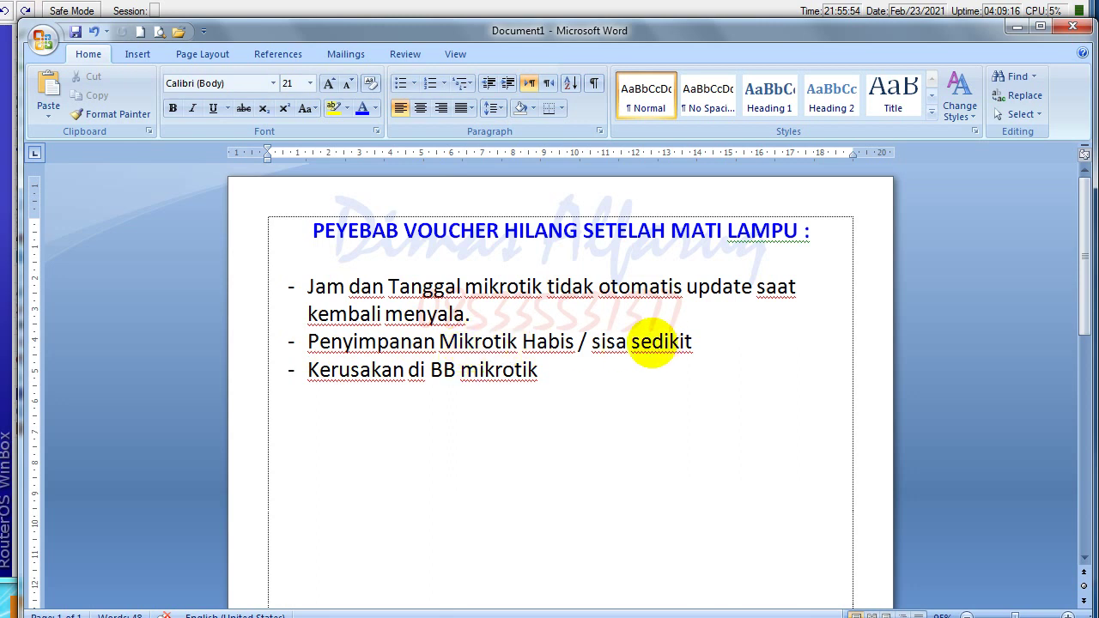
- Switch to WinBox, examine the router's file list and its storage usage, and return to the list of causes in Word
click(194, 616)
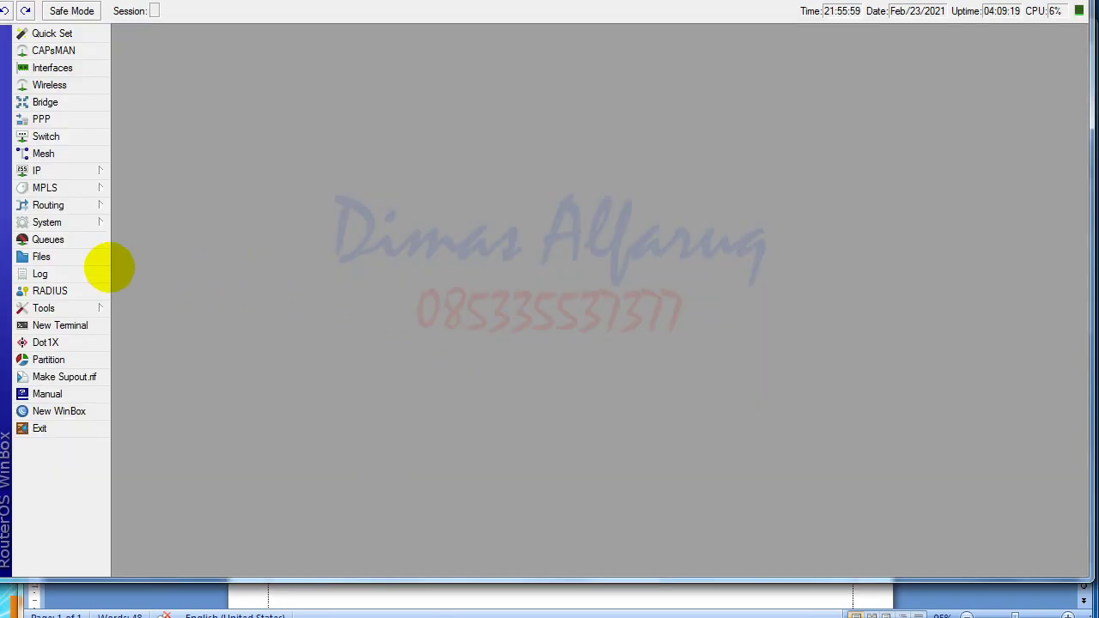
click(85, 259)
scroll(564, 256, down, 6)
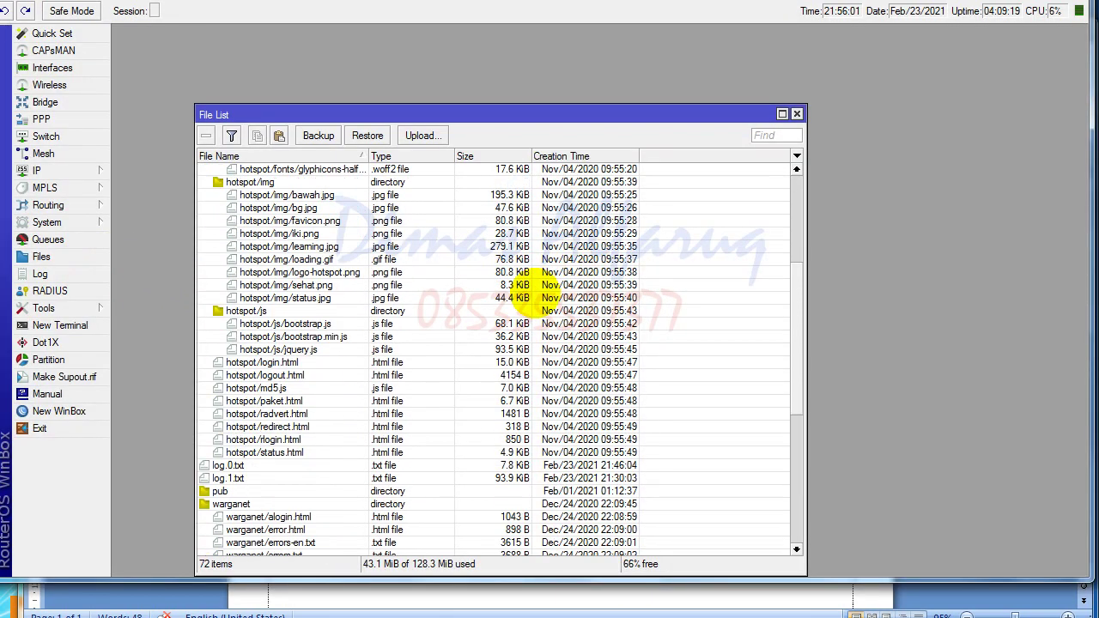
drag(524, 114, 529, 60)
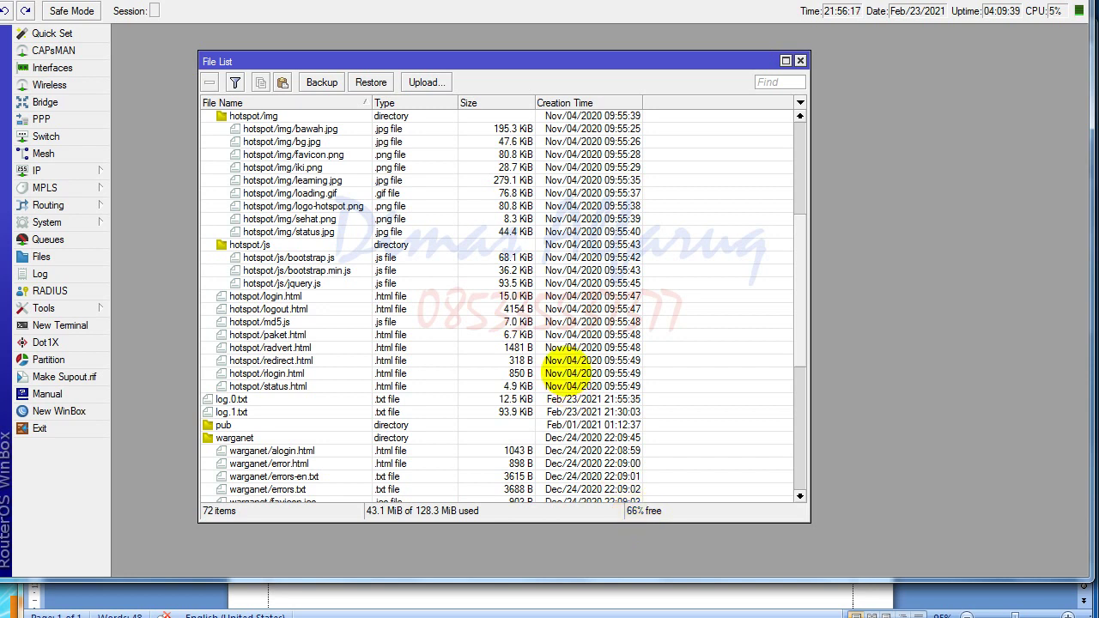
scroll(532, 436, up, 1)
scroll(532, 436, up, 1)
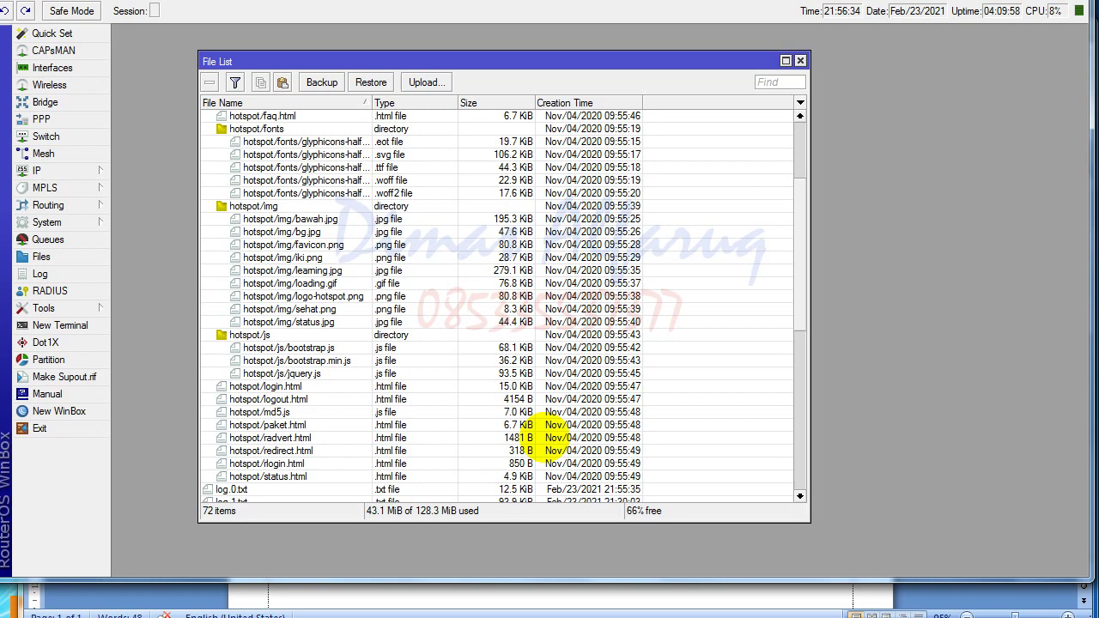
scroll(550, 436, down, 2)
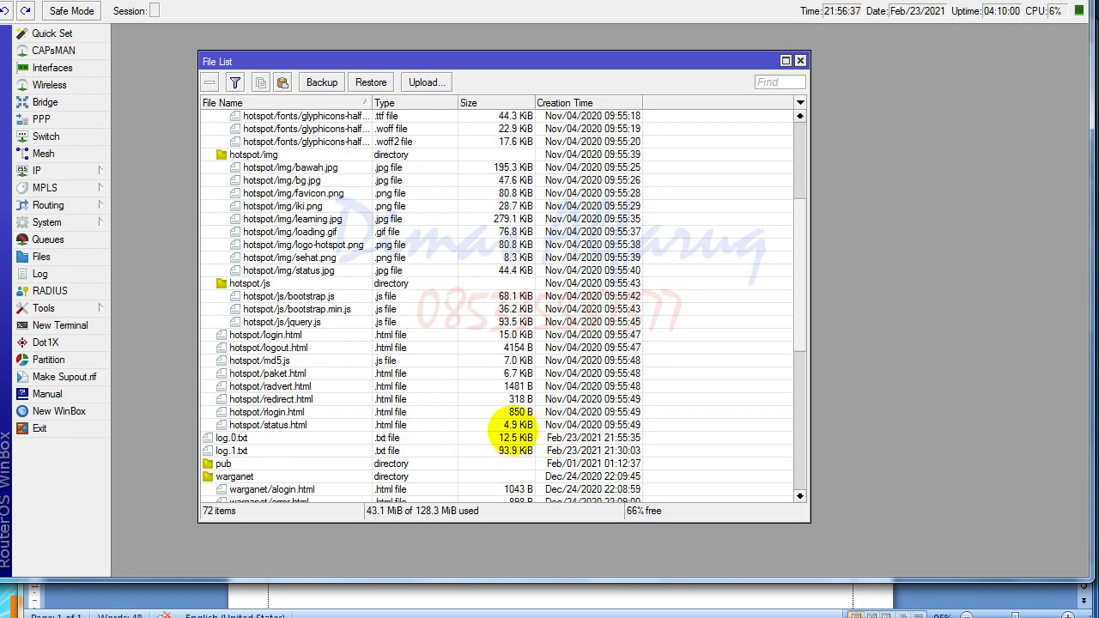
scroll(513, 434, up, 2)
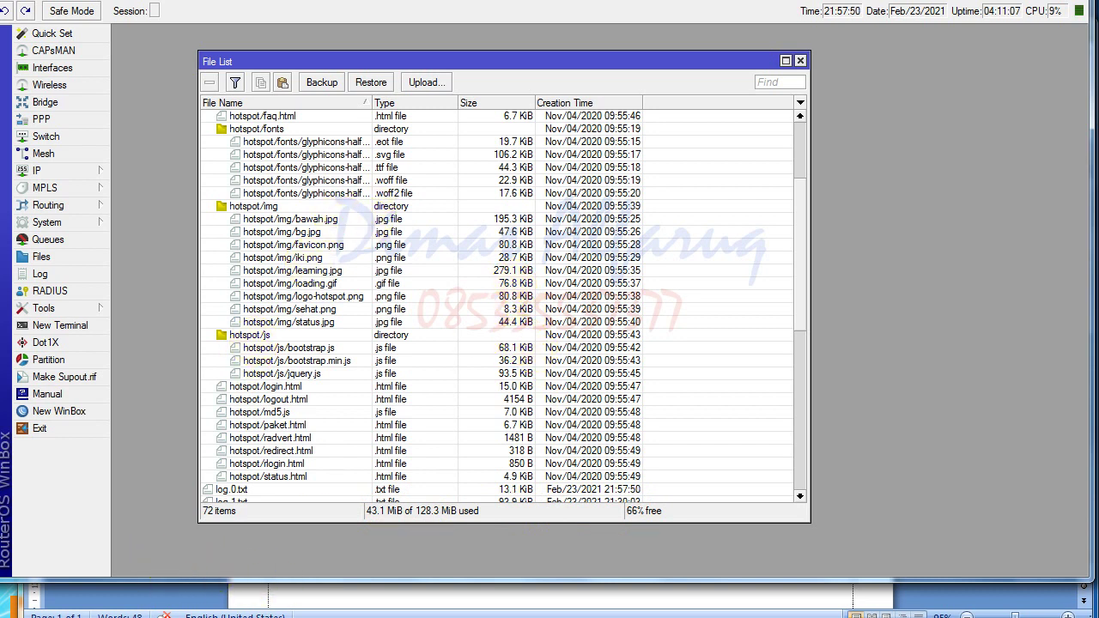
key(alt+Tab)
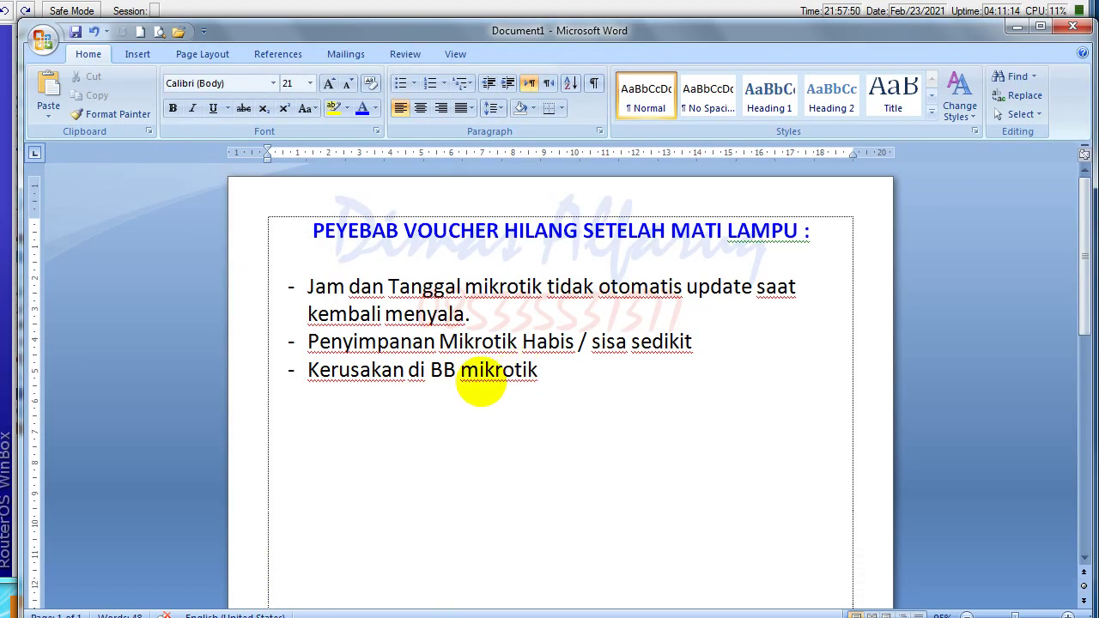